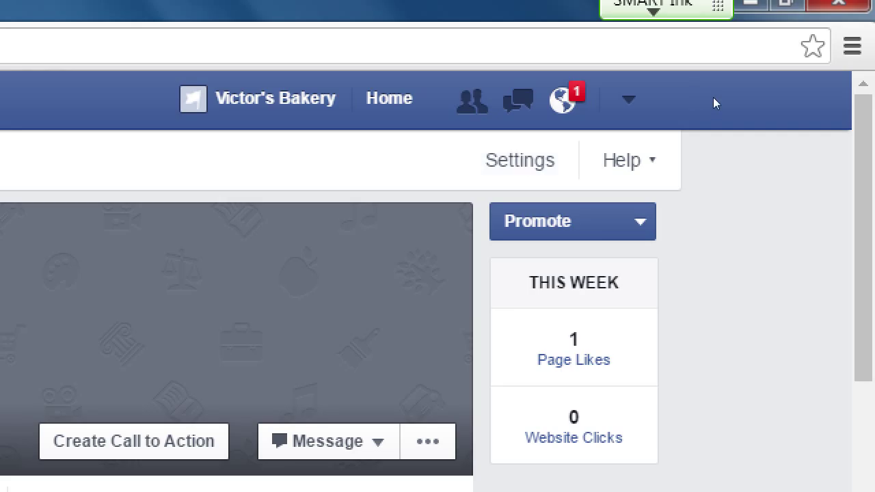
# In the Page settings, allow visitors to publish posts, require review of posts by other people before publishing, and save the Visitor Posts changes
pyautogui.hotkey('shift', 'Tab')
pyautogui.press('Return')
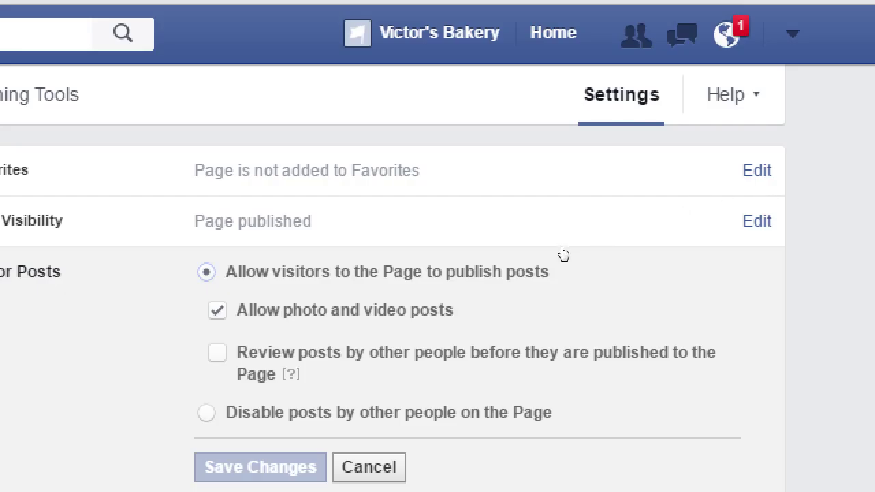
pyautogui.press('Down')
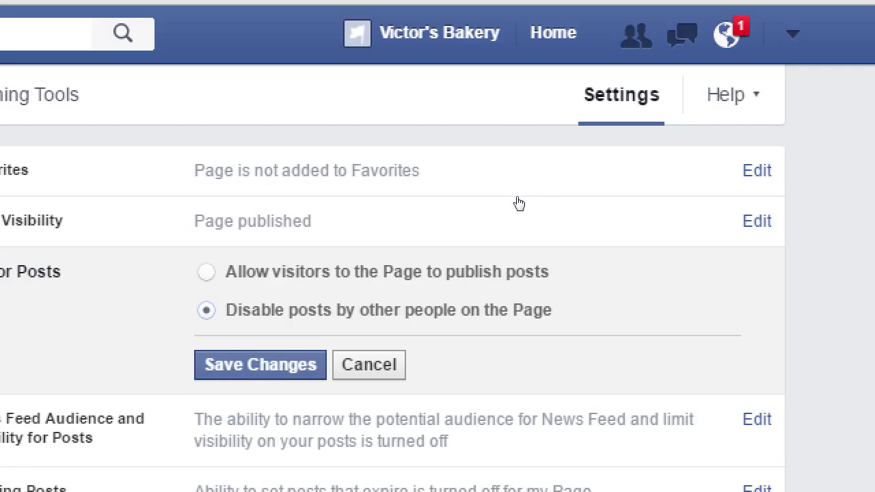
pyautogui.press('Up')
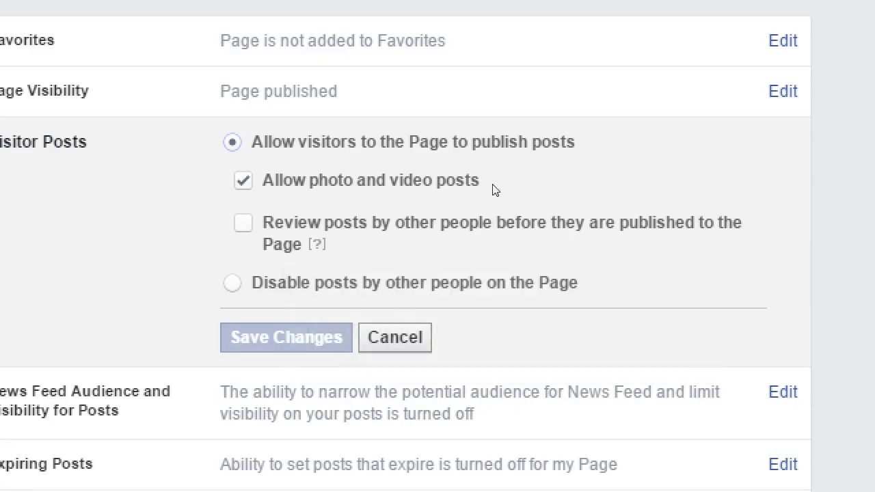
pyautogui.click(465, 223)
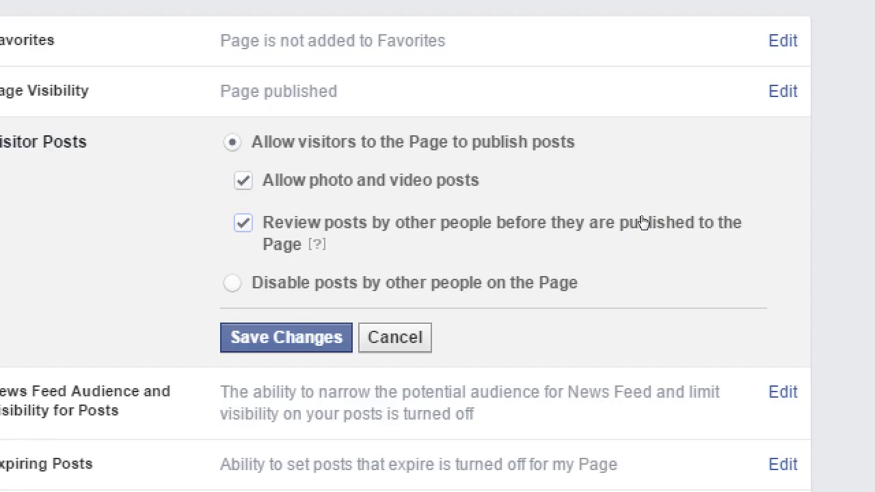
pyautogui.moveTo(505, 231)
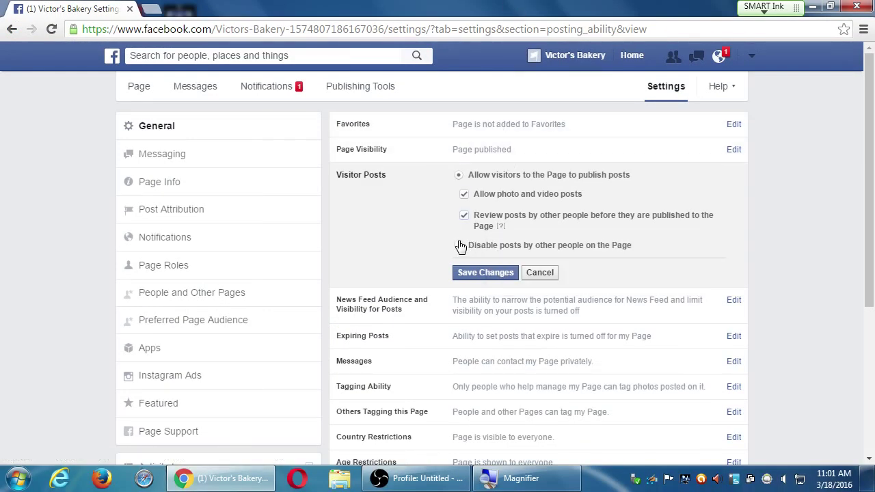
pyautogui.click(480, 273)
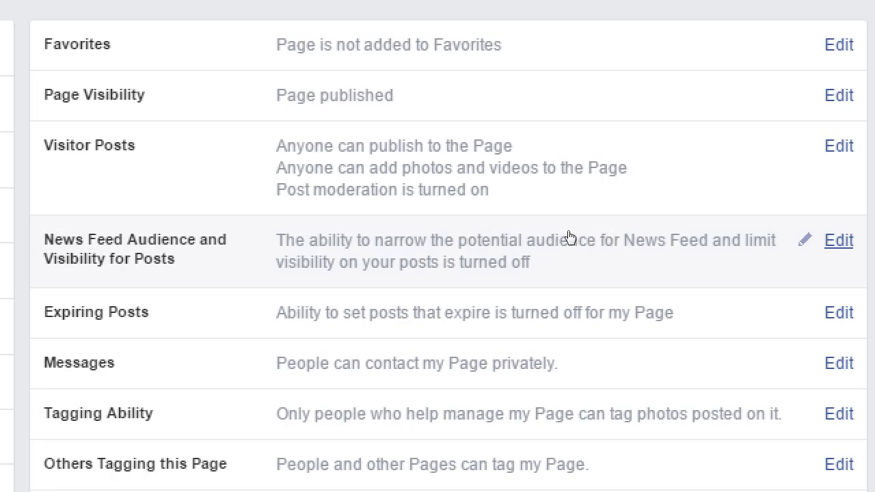
# Allow News Feed audience selection and post visibility options, let Page managers select when posts unpublish, and save both settings
pyautogui.click(729, 226)
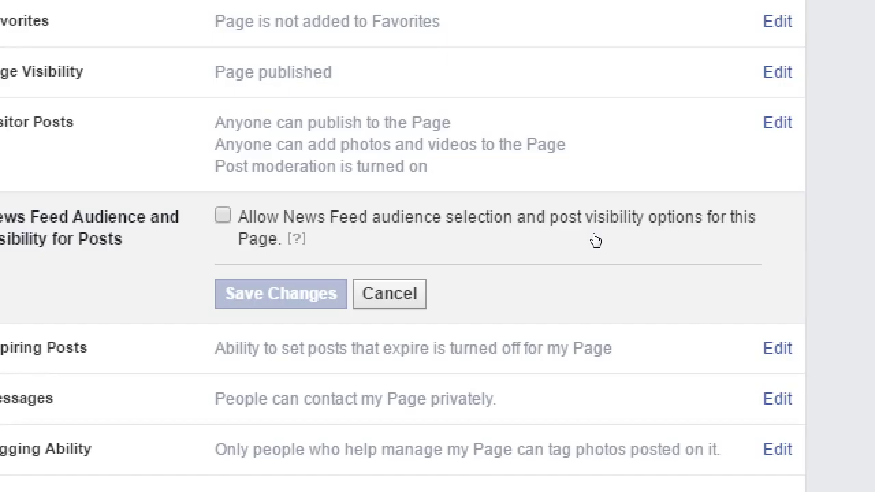
pyautogui.click(459, 224)
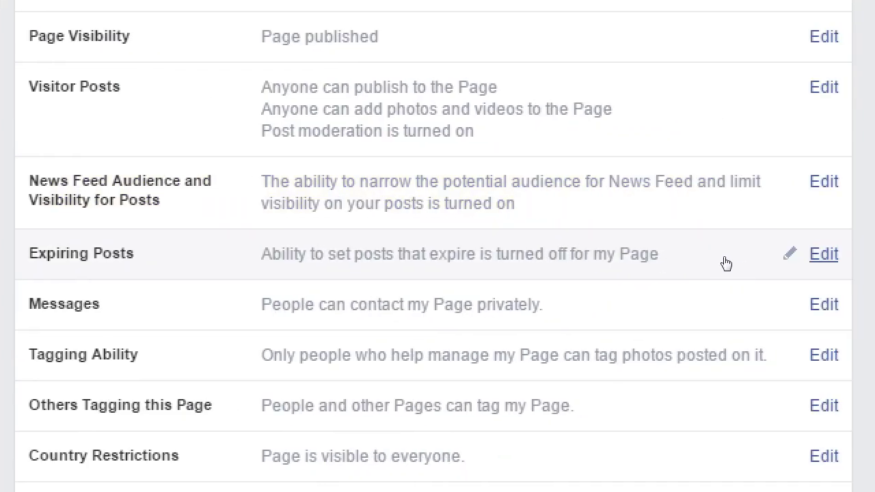
pyautogui.click(732, 263)
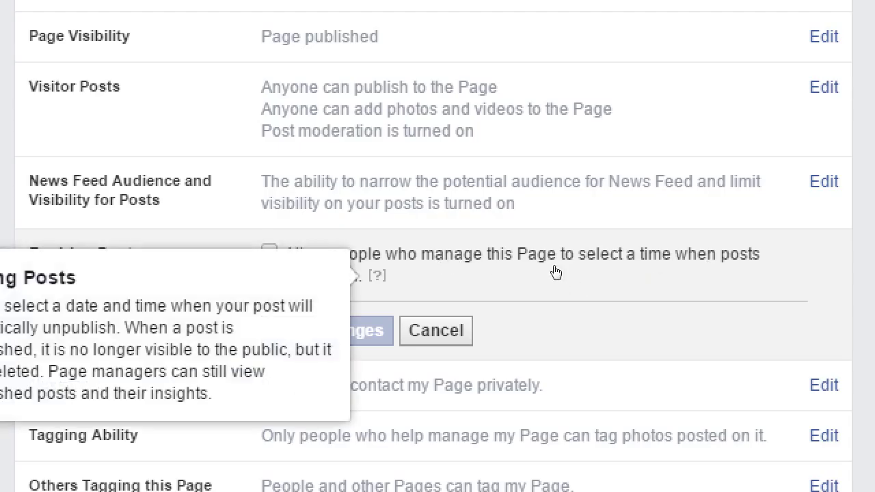
pyautogui.click(592, 261)
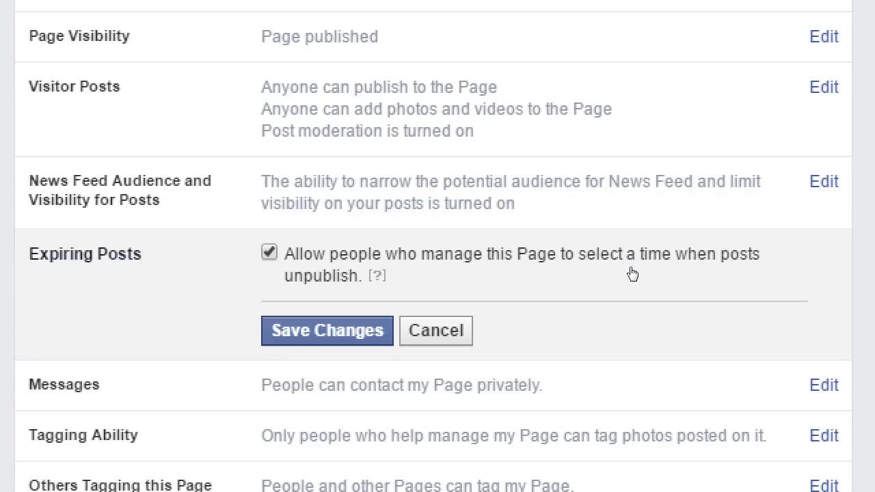
pyautogui.press('Return')
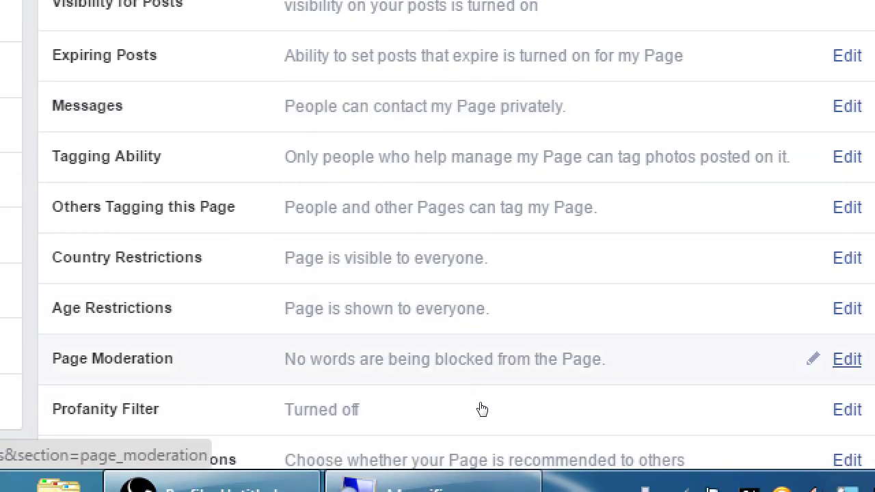
# Open the Page Moderation setting and examine its field for blocking posts or comments containing certain words
pyautogui.scroll(-2, 482, 408)
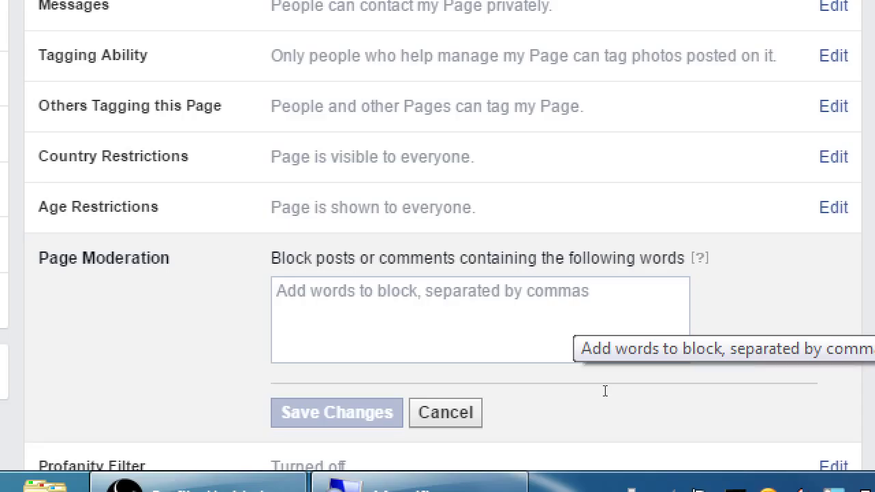
pyautogui.scroll(-1, 582, 398)
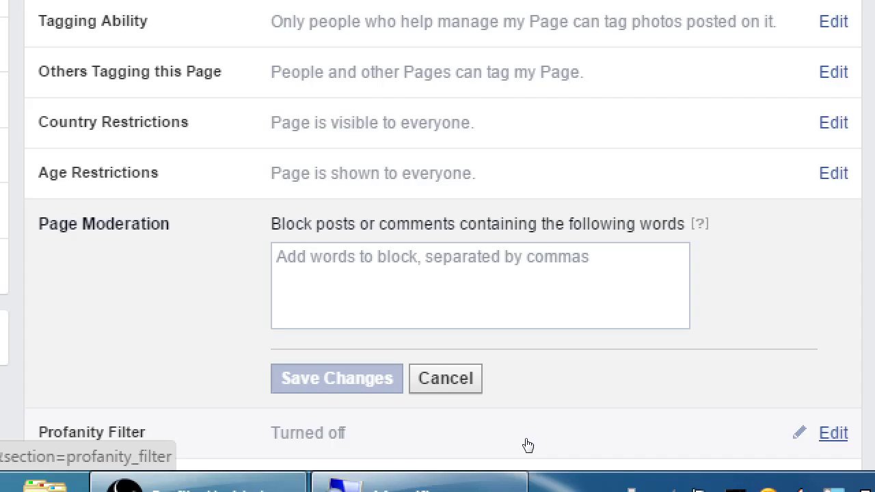
pyautogui.moveTo(700, 224)
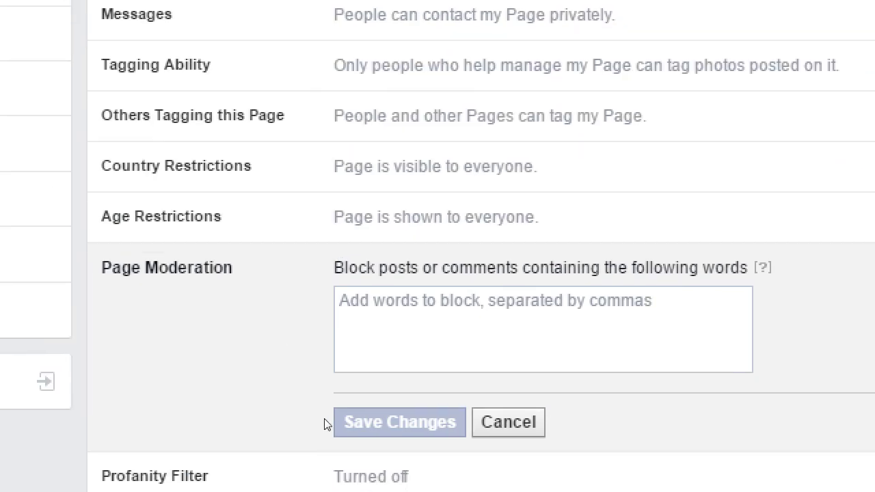
pyautogui.scroll(-3, 262, 379)
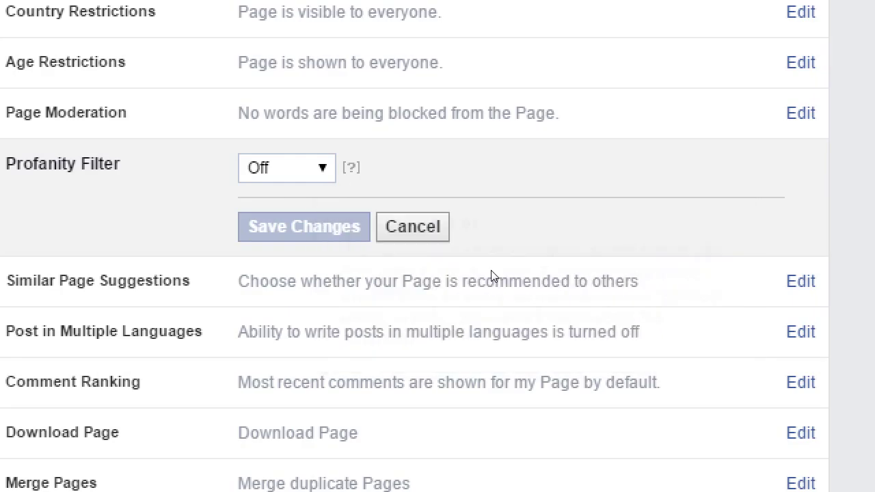
# Review the Profanity Filter levels Off, Medium and Strong, and close the setting without saving a change
pyautogui.press('Tab')
pyautogui.hotkey('alt', 'Down')
pyautogui.press('Down')
pyautogui.press('Down')
pyautogui.press('Up')
pyautogui.press('Up')
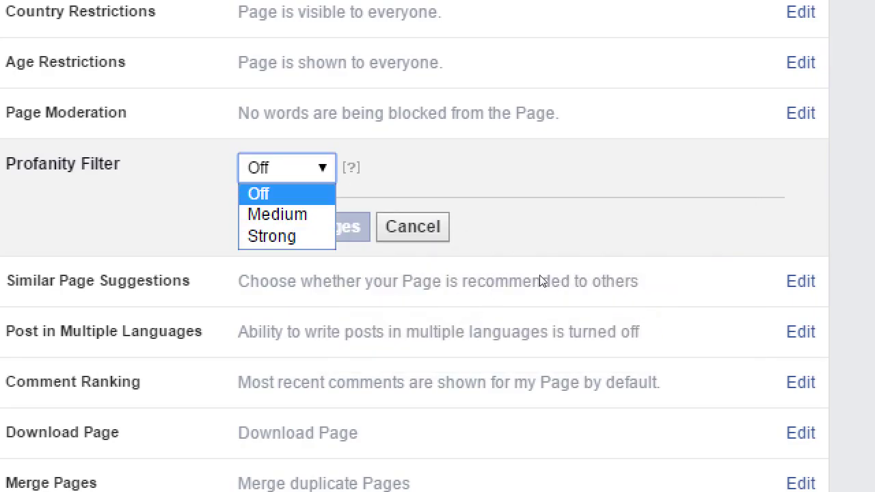
pyautogui.press('Escape')
pyautogui.press('Escape')
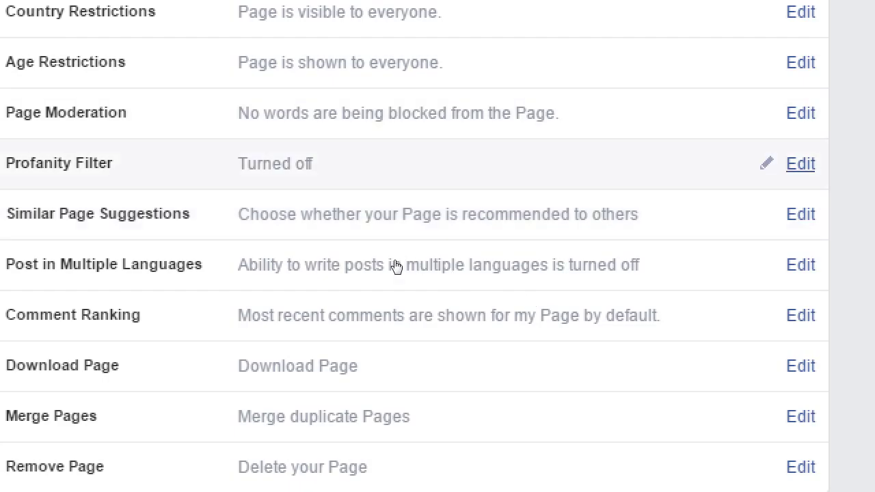
# Recheck the Page Moderation word-blocking field, and read the Download Page option for copying the Page's posts, photos, videos and info
pyautogui.click(442, 255)
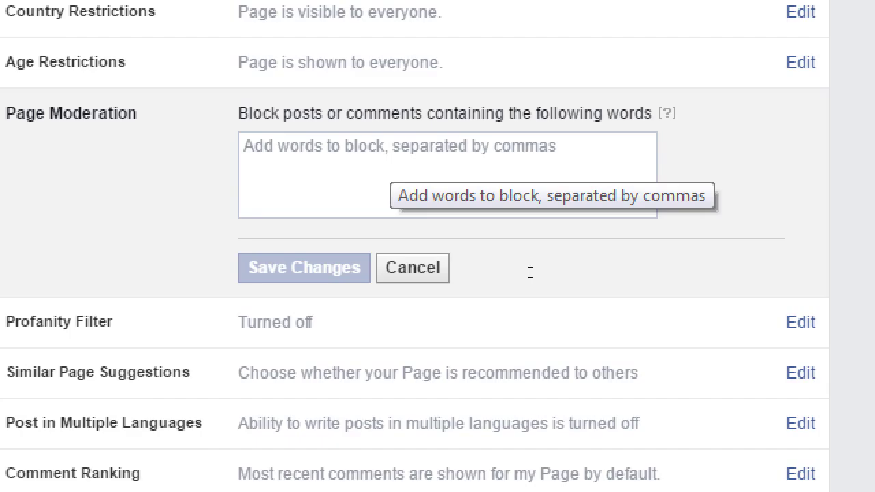
pyautogui.click(541, 326)
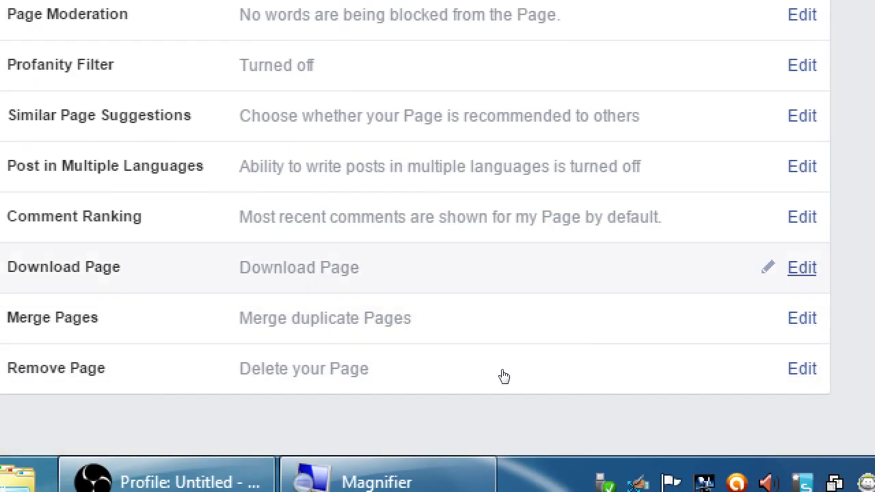
pyautogui.click(732, 375)
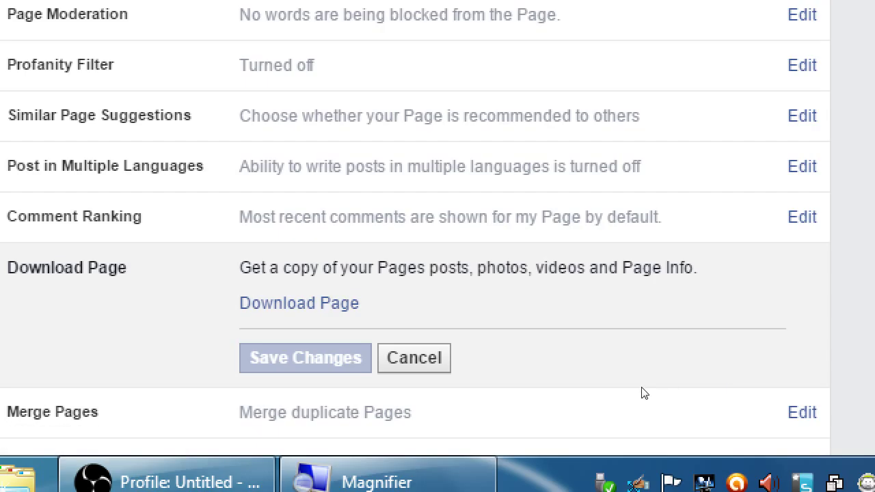
pyautogui.moveTo(504, 372); pyautogui.dragTo(656, 368)
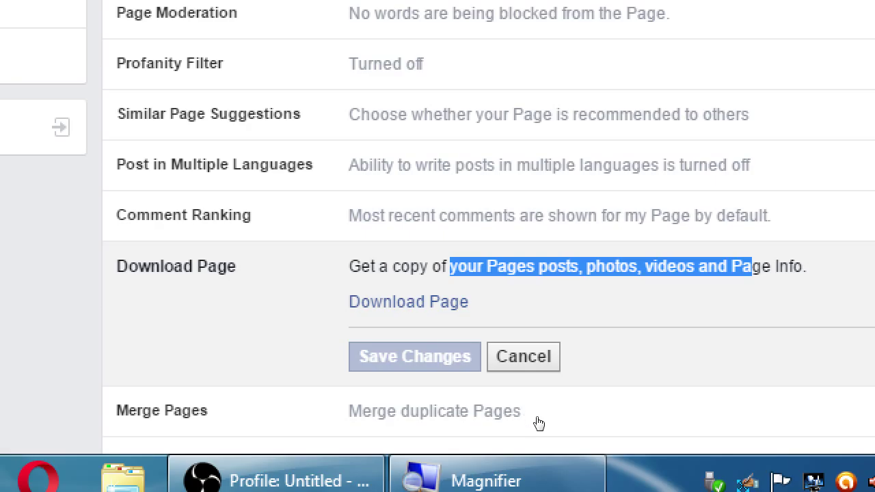
pyautogui.moveTo(344, 369); pyautogui.dragTo(394, 373)
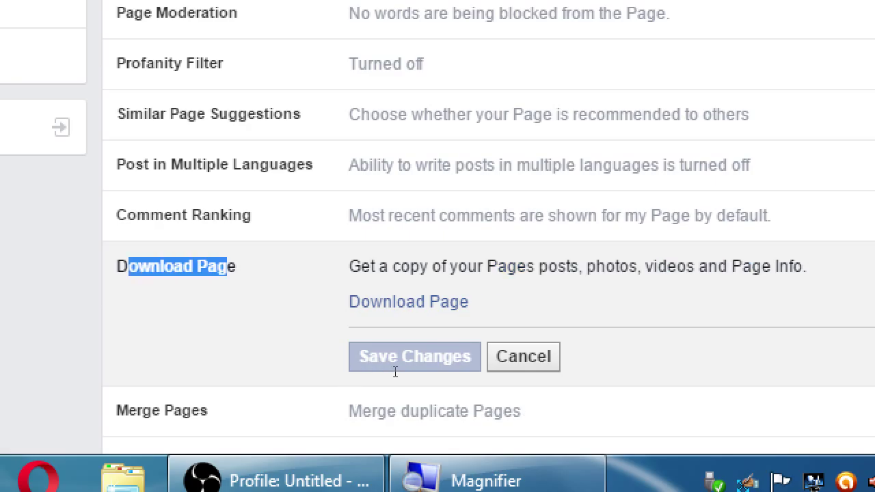
pyautogui.click(555, 421)
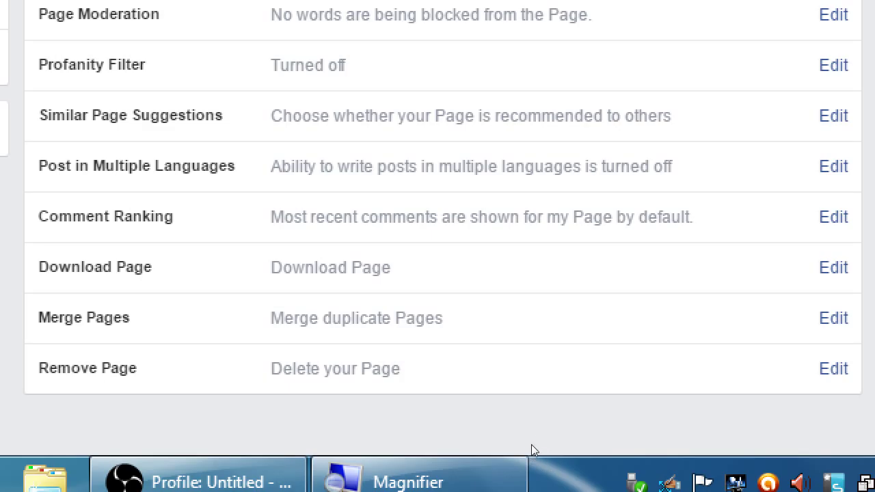
pyautogui.press('super+minus')
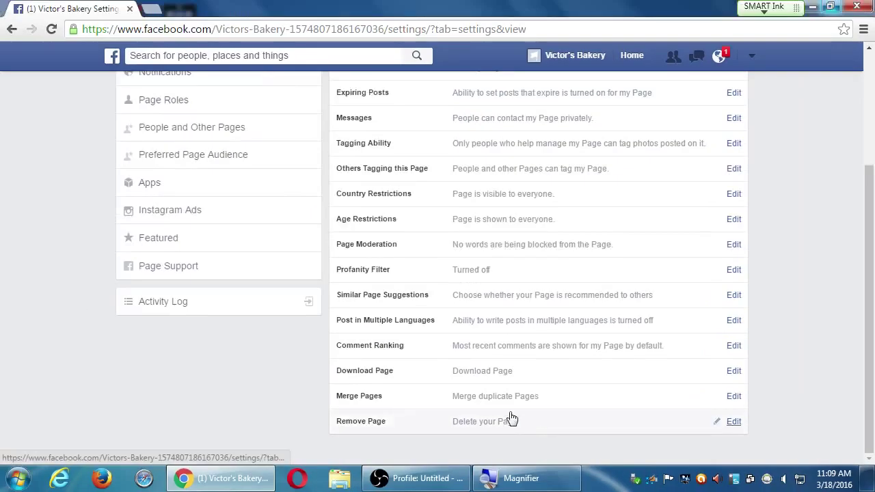
pyautogui.scroll(1, 410, 407)
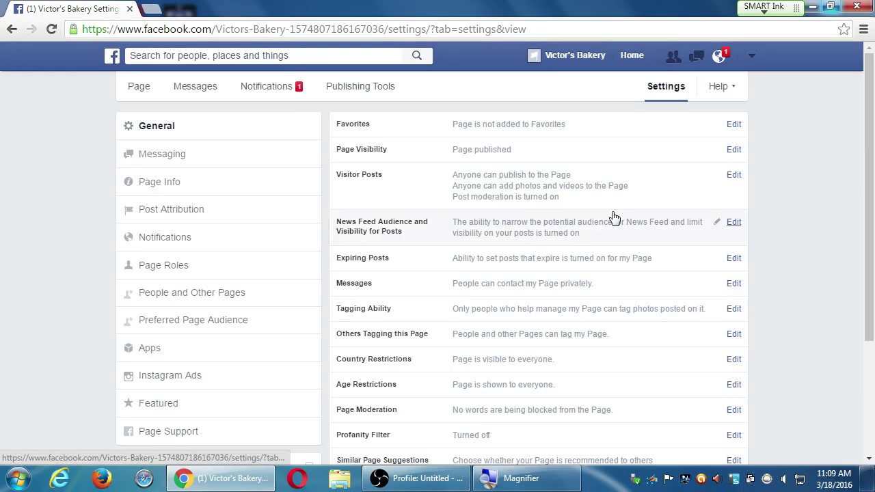
pyautogui.scroll(-3, 782, 168)
pyautogui.scroll(3, 785, 163)
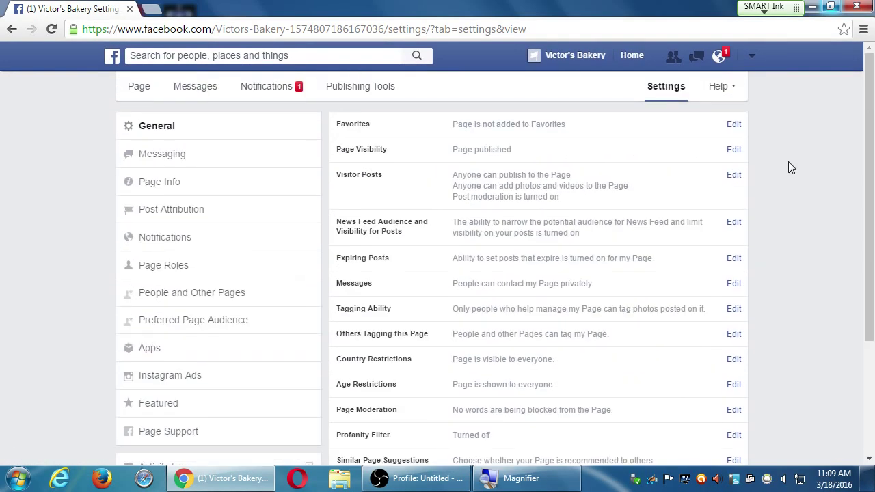
pyautogui.scroll(-3, 789, 163)
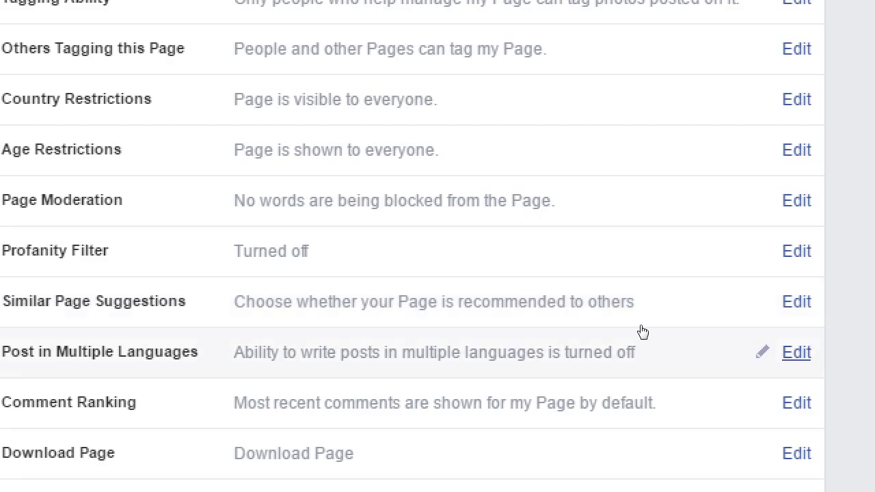
pyautogui.scroll(3, 82, 301)
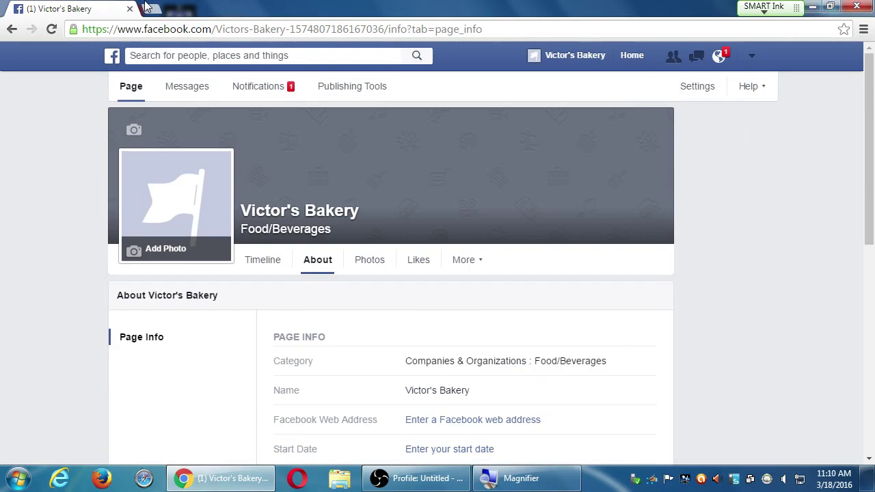
# Return from the Page's About section to its settings and open the Post Attribution section
pyautogui.click(700, 87)
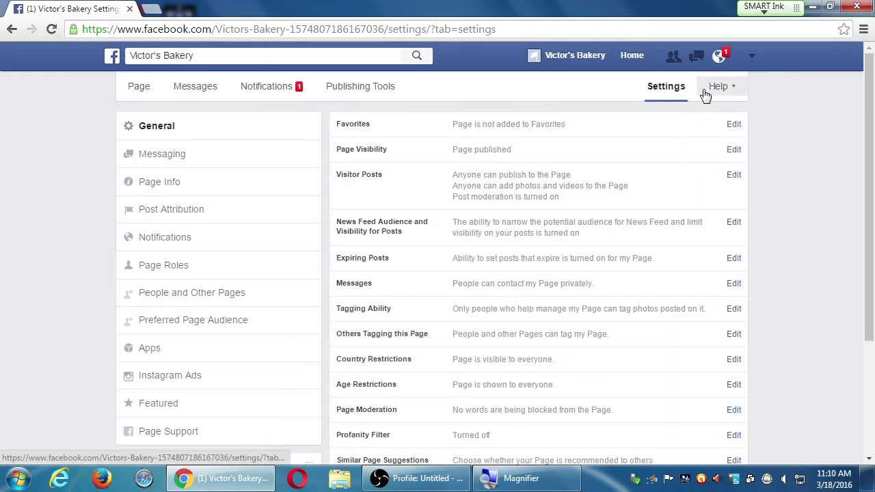
pyautogui.click(155, 219)
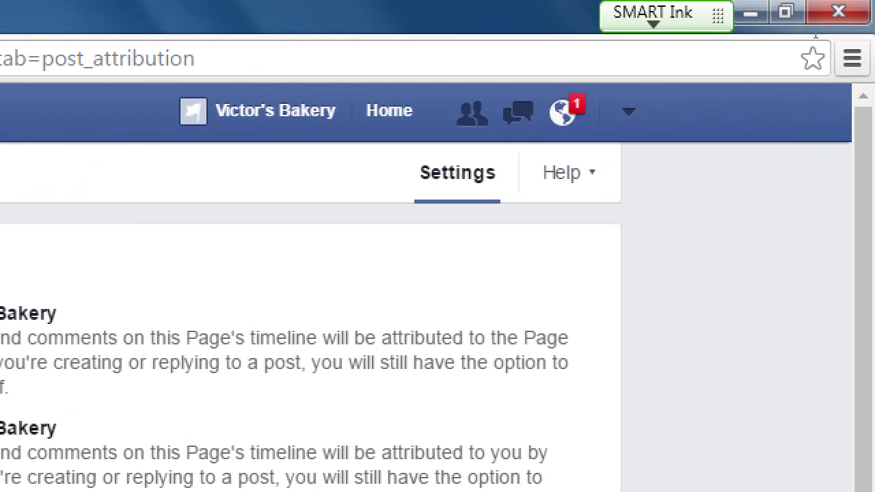
# Examine the list of profiles and Pages that Facebook can be used as, and close it without switching
pyautogui.click(629, 111)
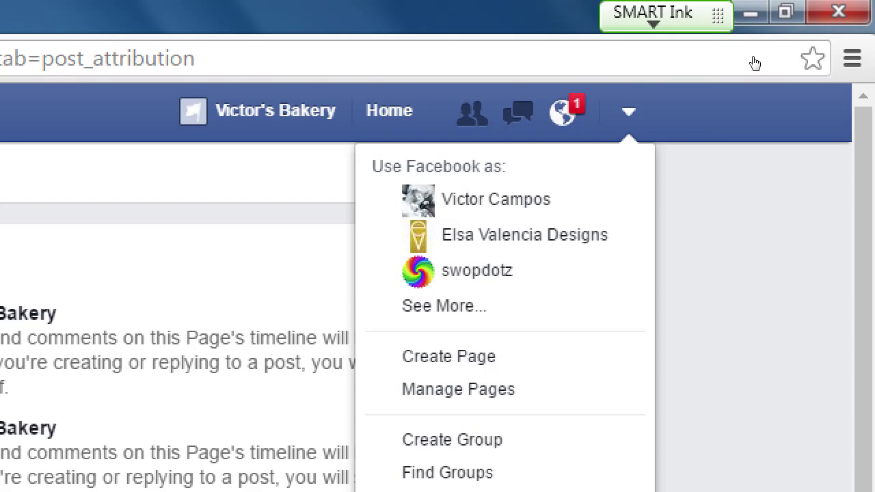
pyautogui.press('Up')
pyautogui.press('Up')
pyautogui.press('Up')
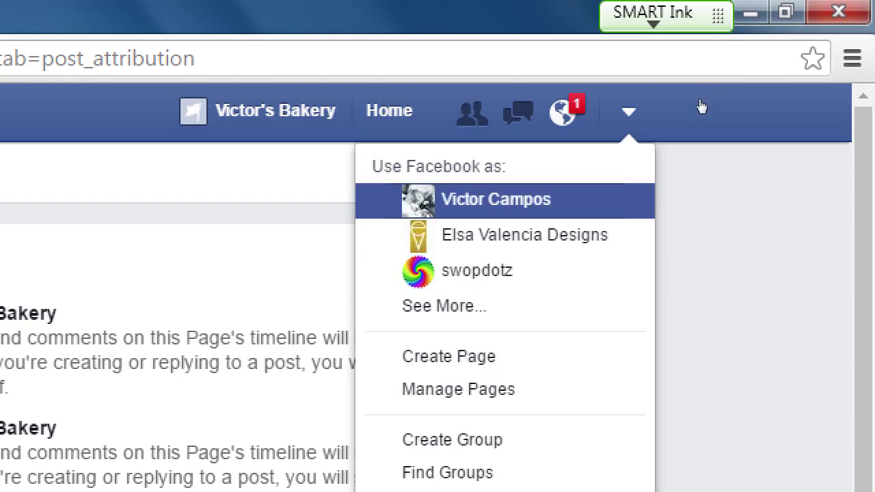
pyautogui.click(701, 106)
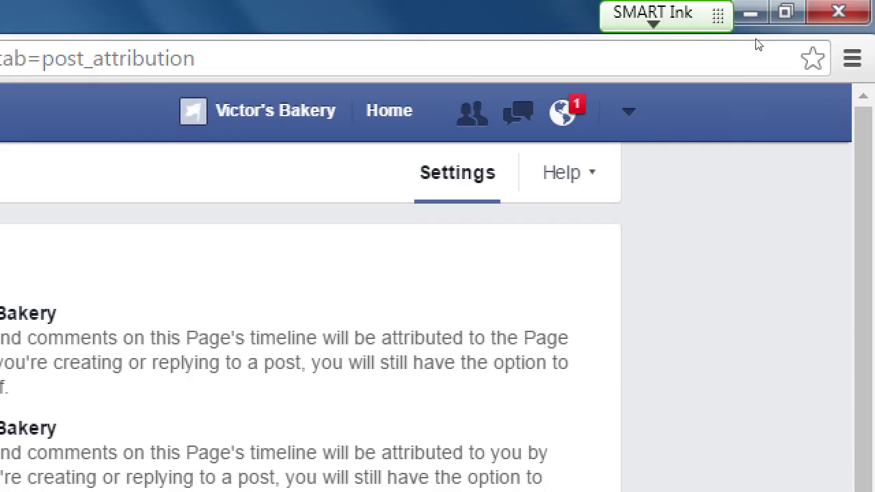
pyautogui.click(755, 65)
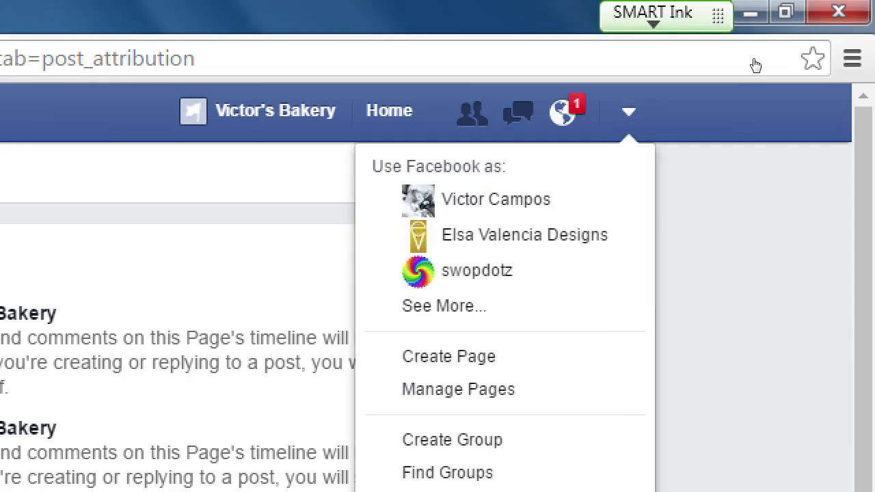
pyautogui.click(776, 99)
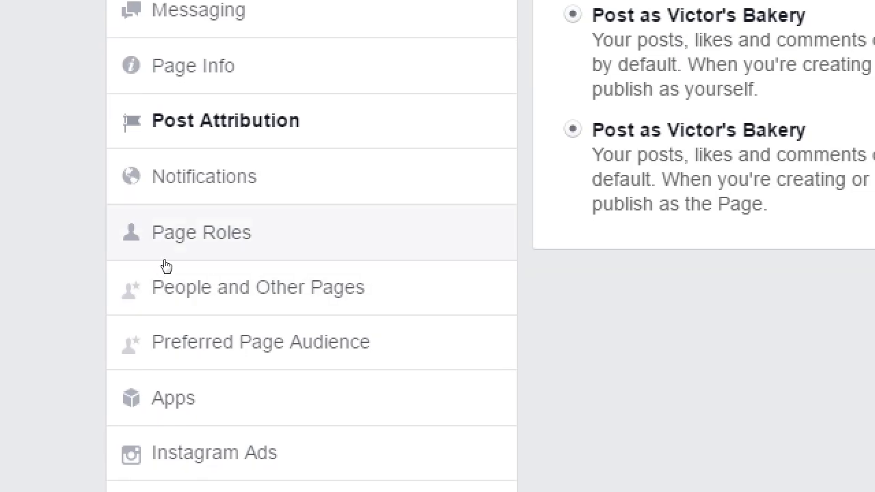
# Open the Page Roles section, and examine the available roles and the Editor role's description for adding a new person
pyautogui.click(165, 266)
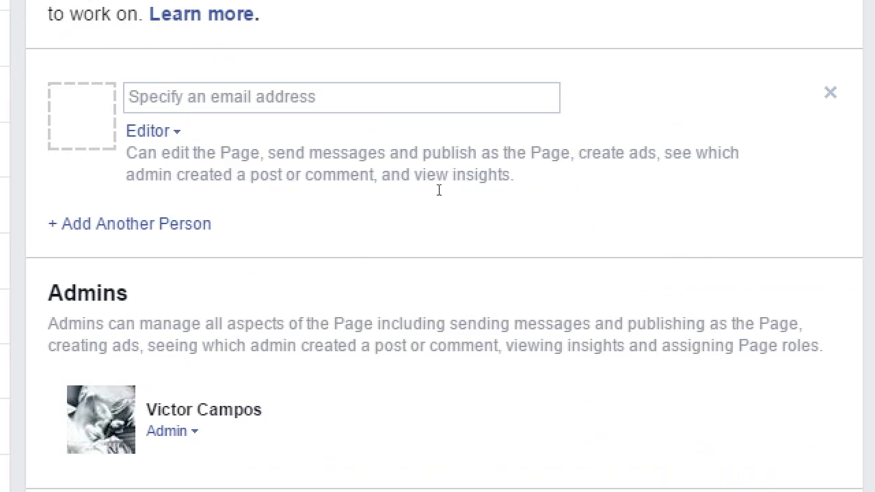
pyautogui.press('Return')
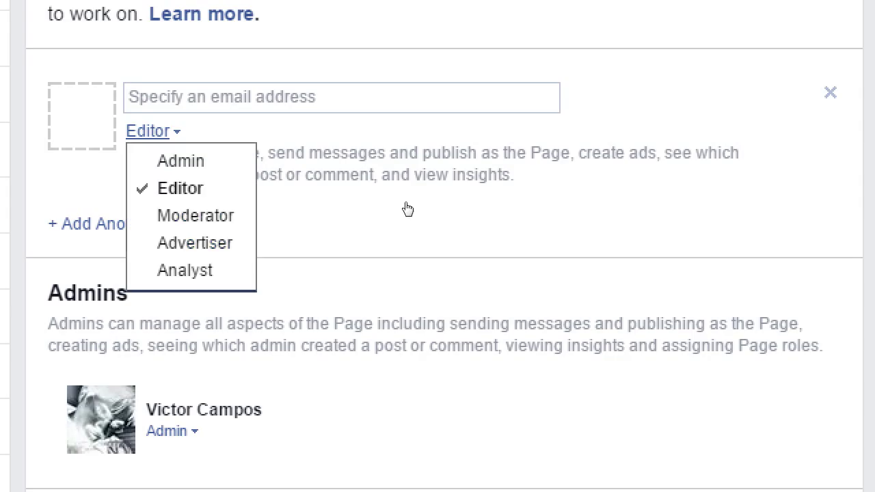
pyautogui.click(424, 218)
pyautogui.moveTo(424, 218); pyautogui.dragTo(512, 223)
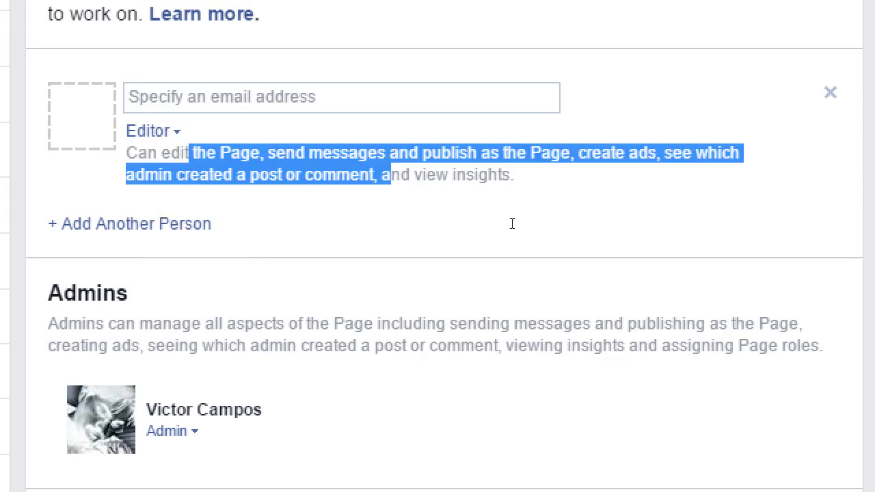
pyautogui.click(489, 225)
# Switch the role for the new person from Editor to Analyst
pyautogui.press('Return')
pyautogui.press('Down')
pyautogui.press('Down')
pyautogui.press('Down')
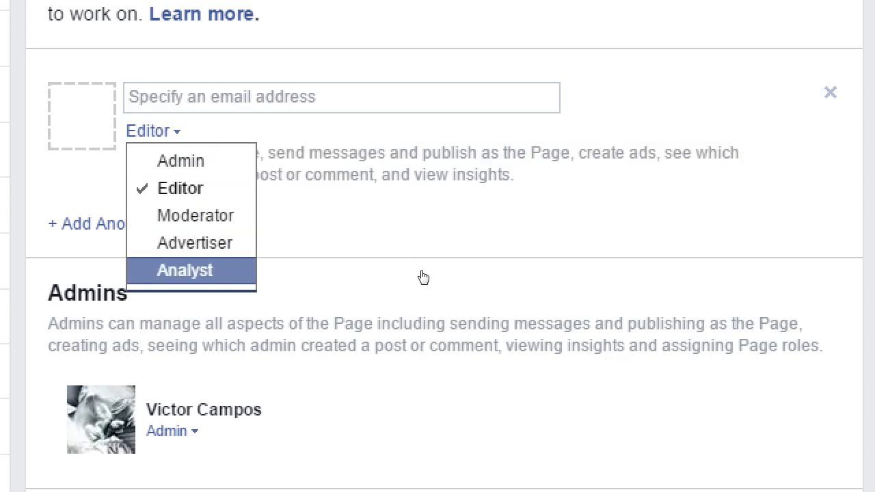
pyautogui.press('Return')
# Change the new person's role back to Editor
pyautogui.press('Return')
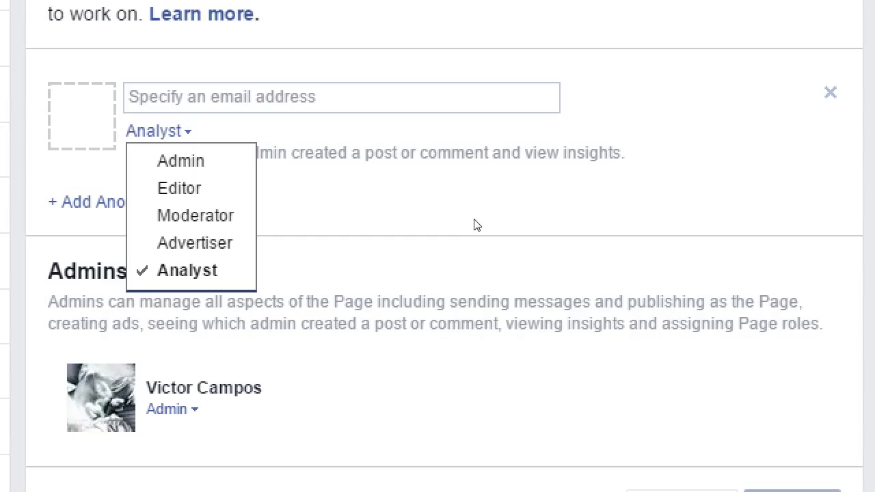
pyautogui.press('Up')
pyautogui.press('Up')
pyautogui.press('Up')
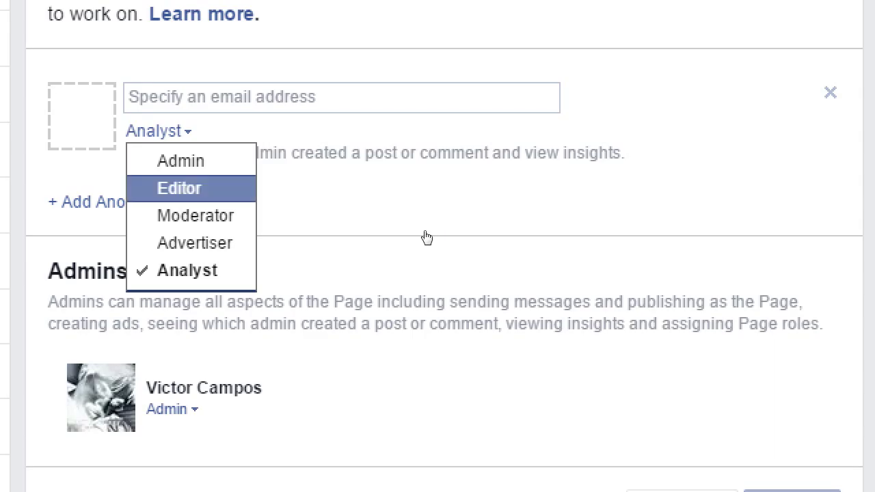
pyautogui.press('Return')
# Set the new person's role to Admin to read its description, and return the role to Editor
pyautogui.press('Return')
pyautogui.press('Up')
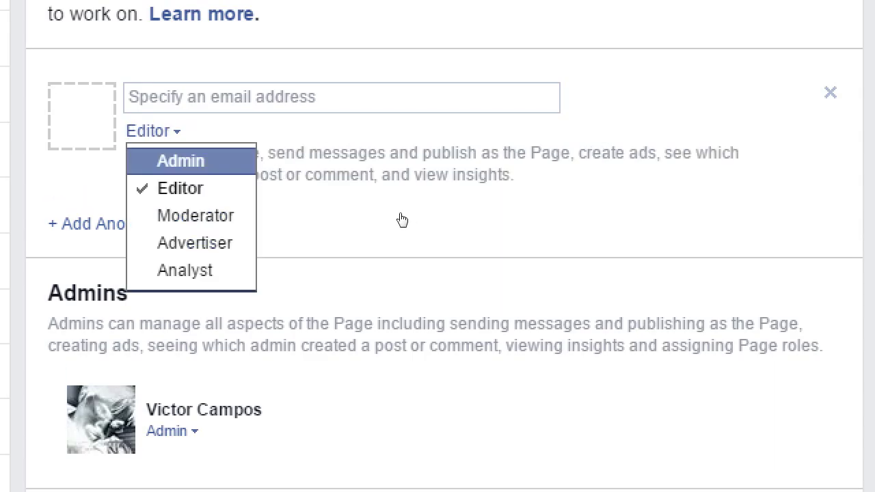
pyautogui.press('Return')
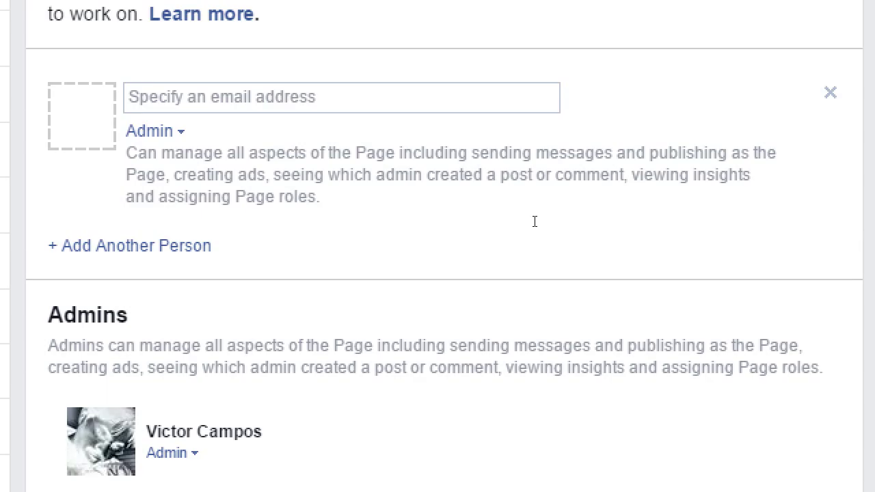
pyautogui.click(154, 131)
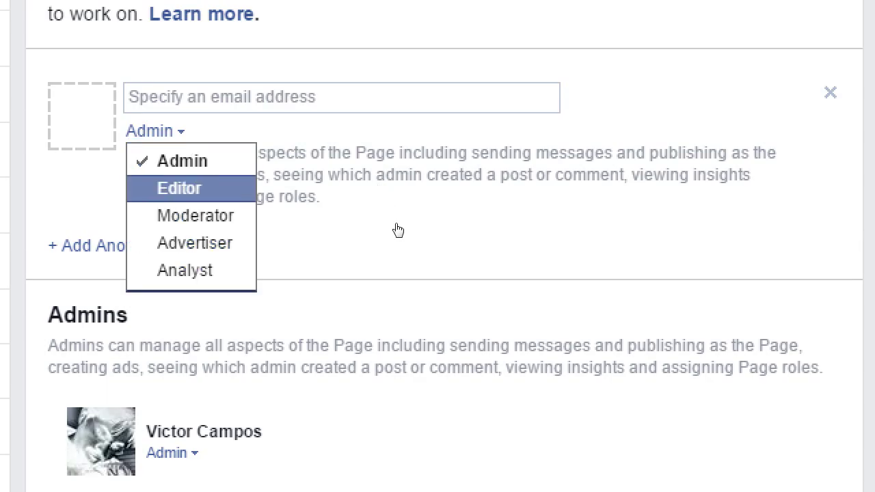
pyautogui.press('Return')
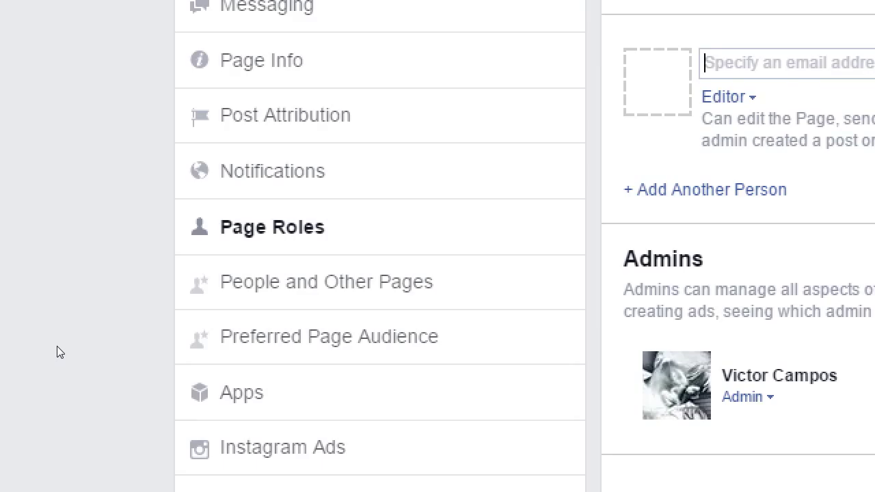
# Open People and Other Pages, examine its views for people who like the Page, Pages that like it and banned people, and close the list
pyautogui.scroll(-1, 59, 352)
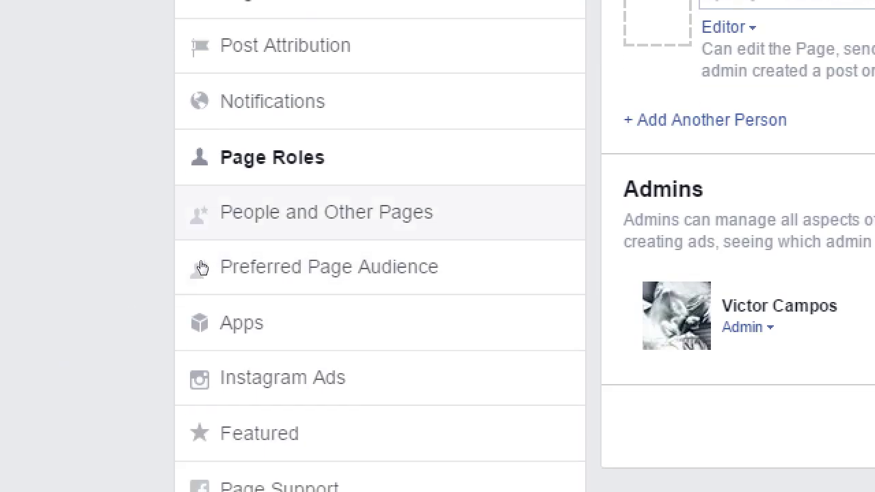
pyautogui.click(201, 232)
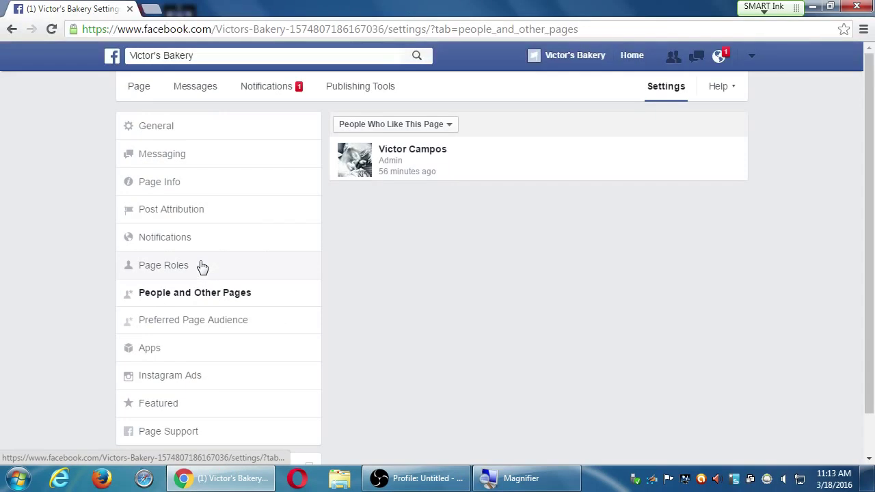
pyautogui.click(445, 125)
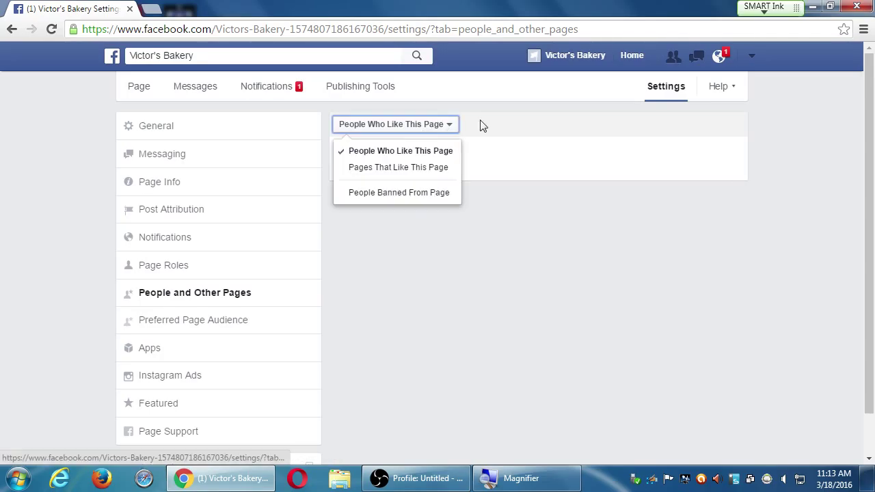
pyautogui.click(490, 262)
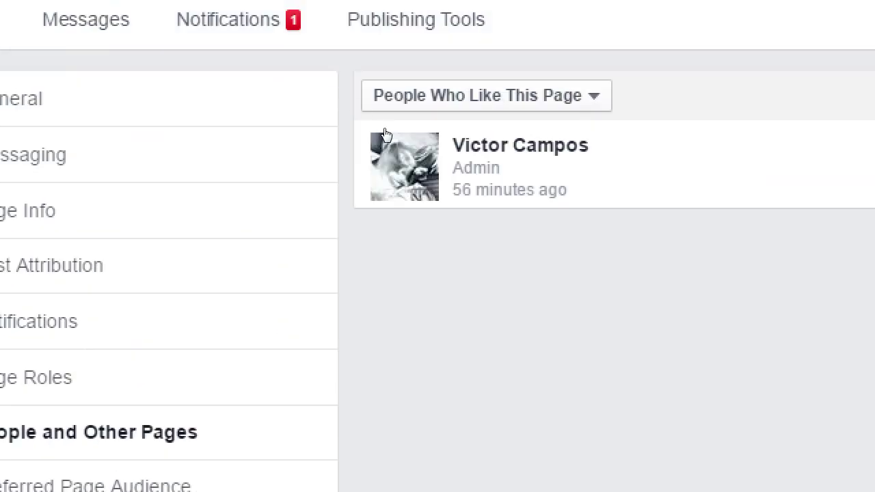
pyautogui.click(386, 106)
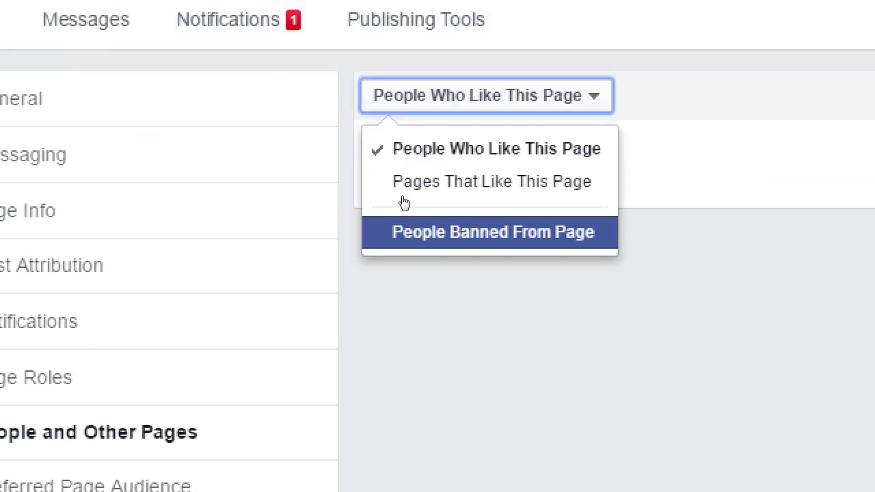
pyautogui.click(432, 251)
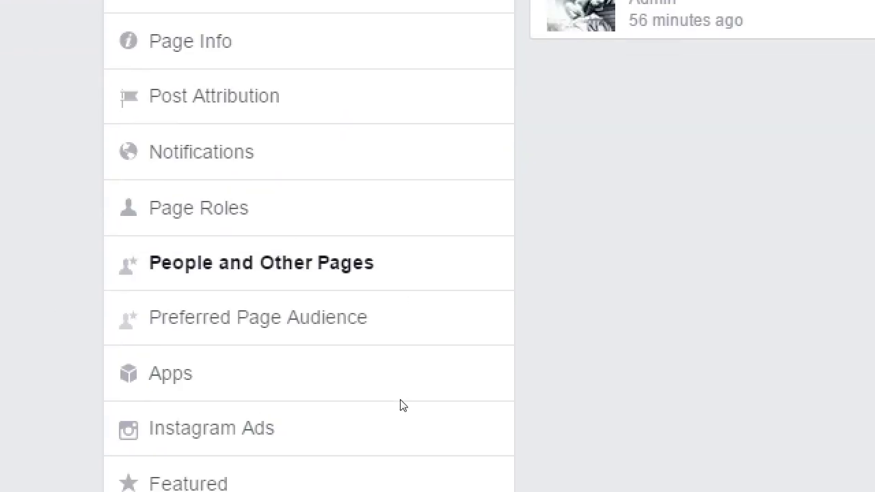
# Review the location, interests and age in the Preferred Page Audience section, and open the Apps section
pyautogui.click(231, 329)
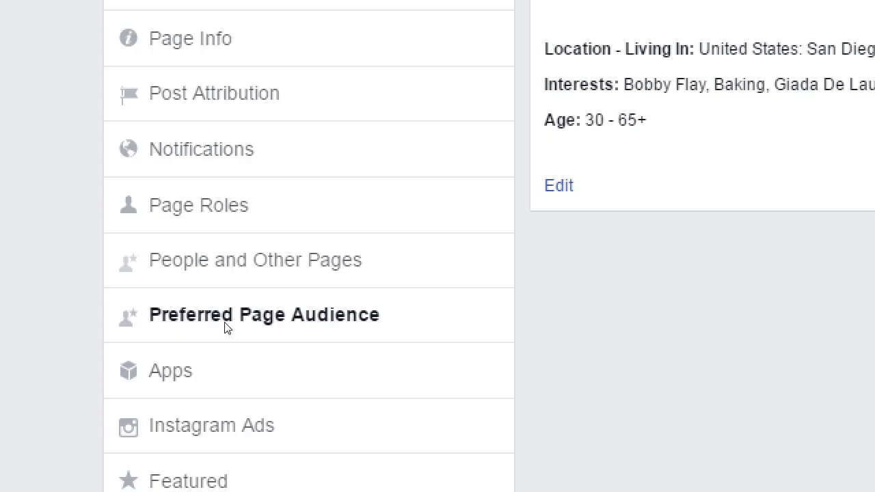
pyautogui.press('super+minus')
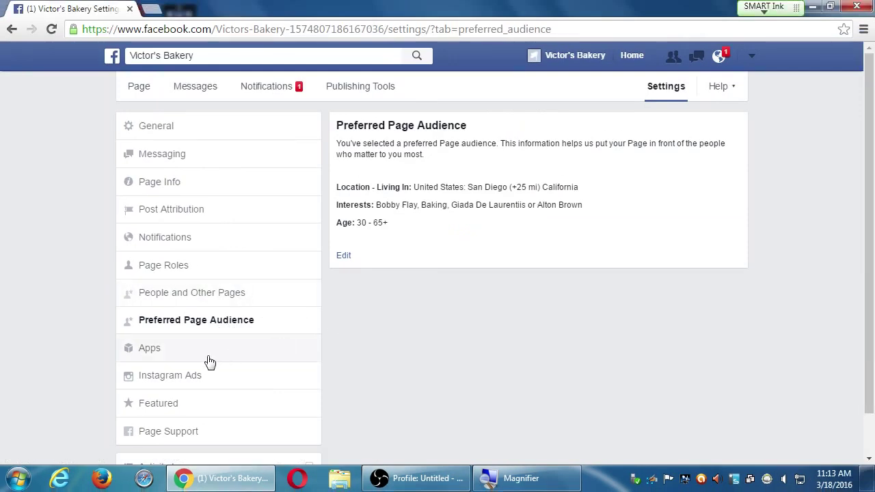
pyautogui.click(168, 346)
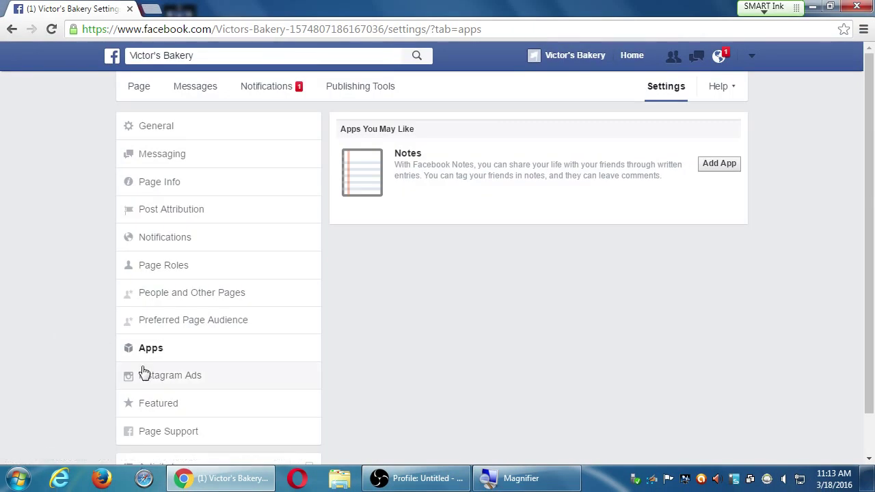
# Read the Instagram Ads option for connecting an account, and open the Featured section with its likes and Page owners settings
pyautogui.click(187, 377)
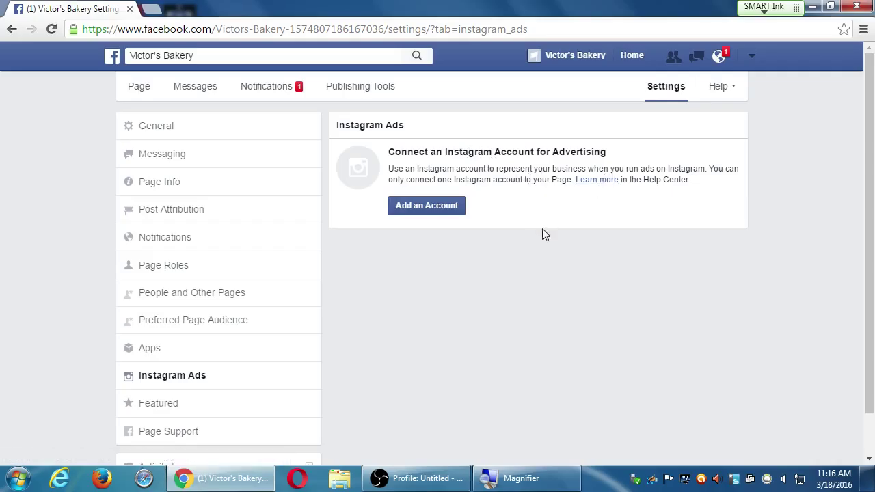
pyautogui.scroll(-1, 49, 308)
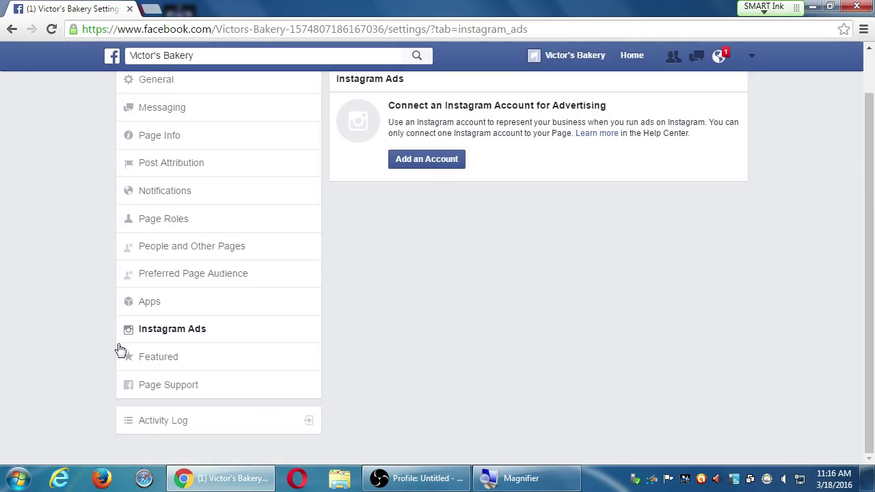
pyautogui.click(152, 359)
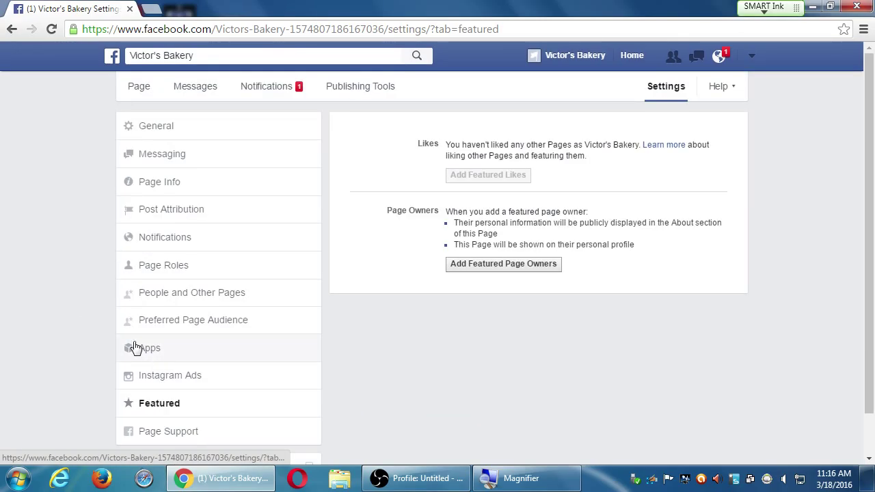
# Open the Page Support section and read where the Page's support requests are tracked
pyautogui.click(162, 432)
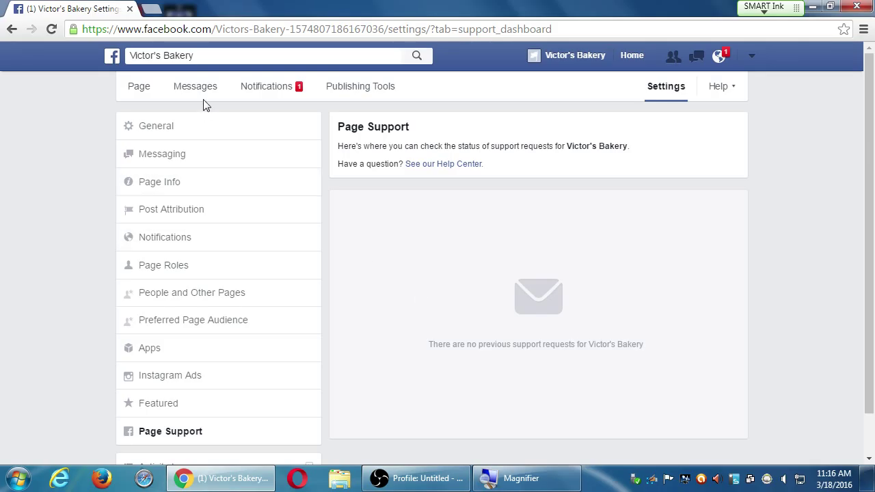
pyautogui.scroll(-1, 252, 440)
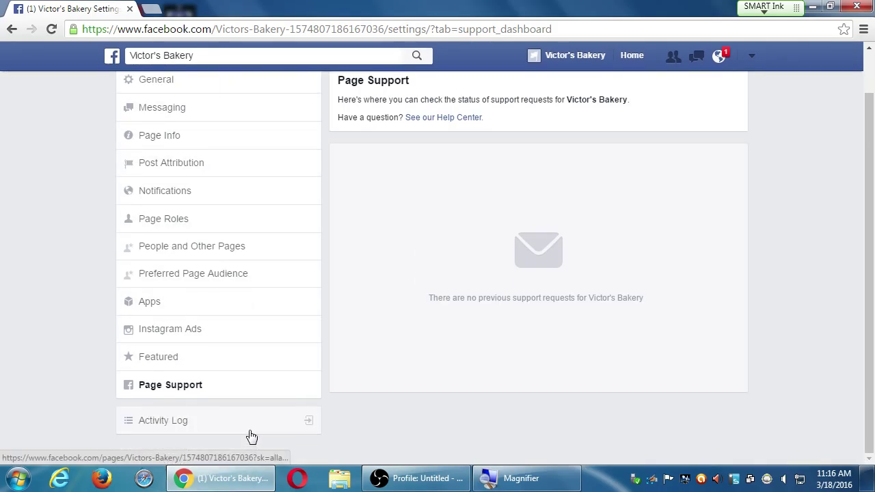
pyautogui.scroll(1, 203, 397)
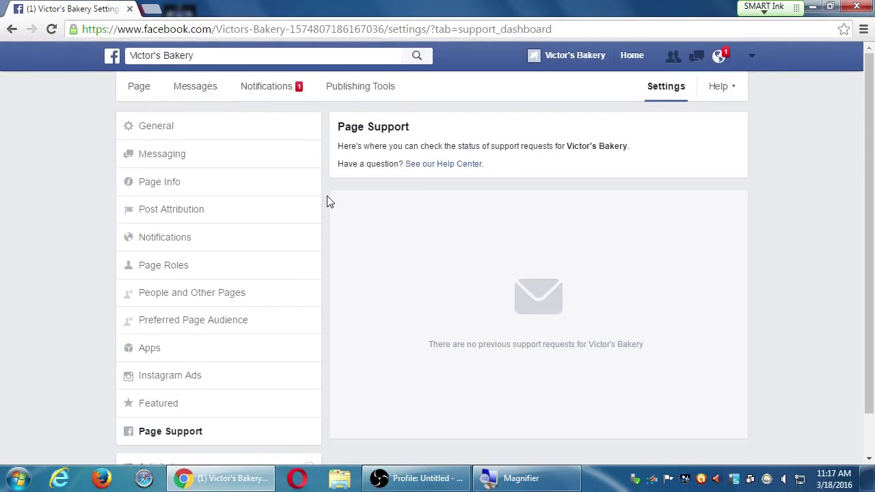
pyautogui.scroll(-1, 69, 260)
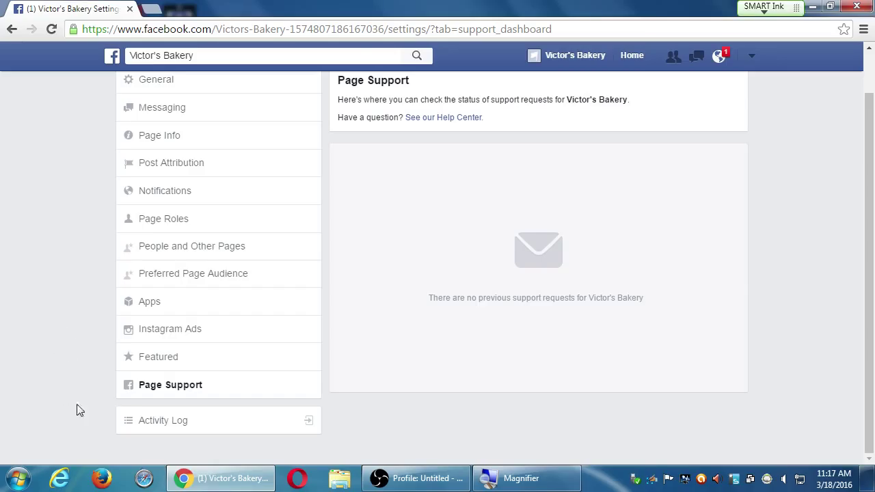
pyautogui.scroll(1, 102, 424)
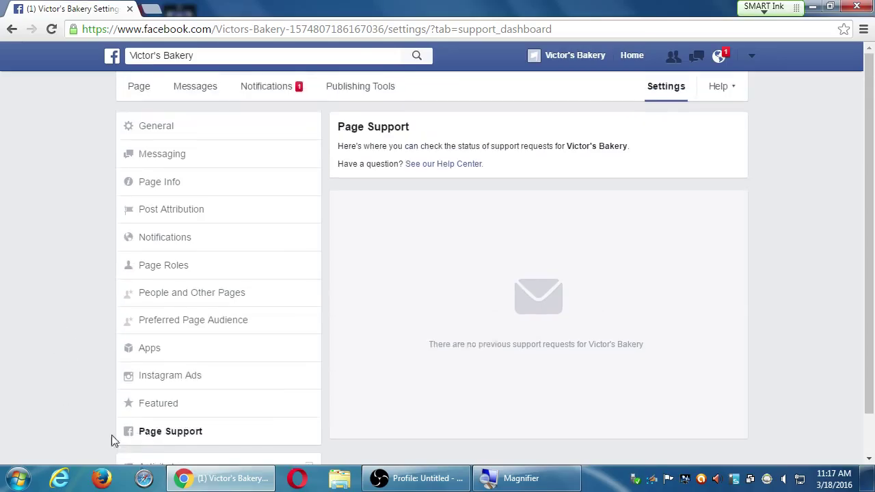
# Open the Page's Activity Log and view its About, Photos, Video and Spam filters
pyautogui.scroll(-1, 113, 419)
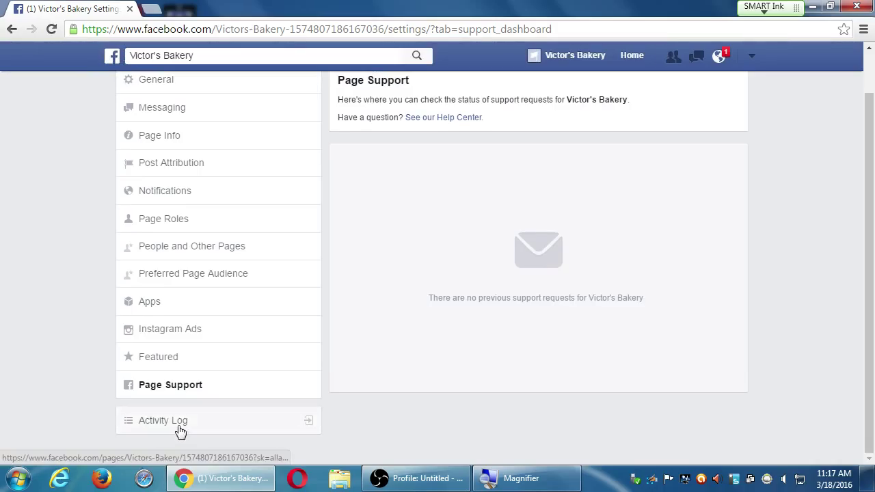
pyautogui.click(170, 422)
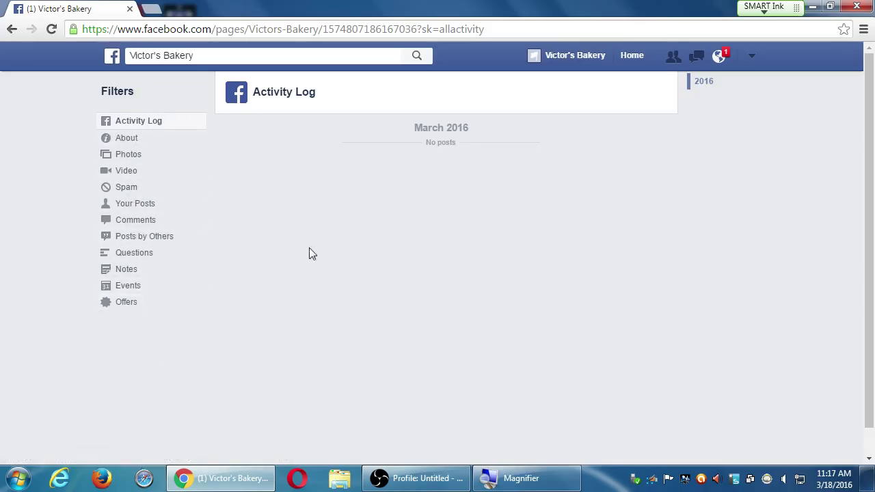
pyautogui.click(151, 143)
pyautogui.click(145, 155)
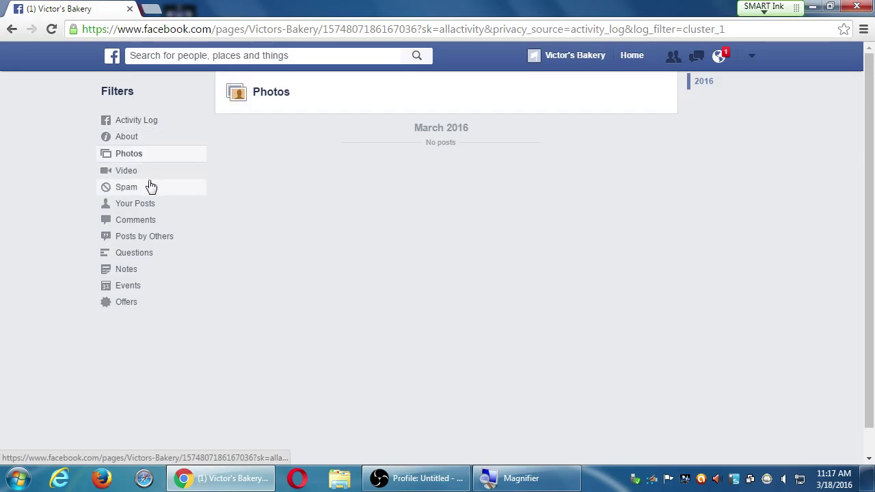
pyautogui.click(143, 171)
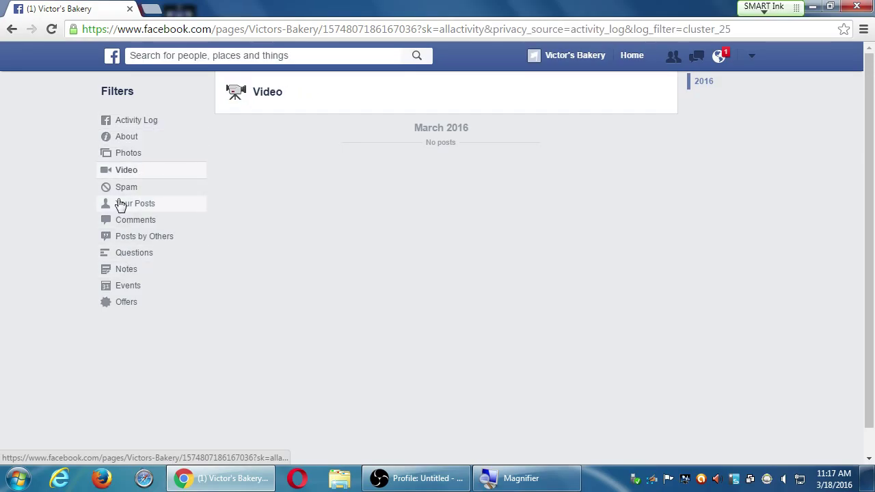
pyautogui.click(122, 190)
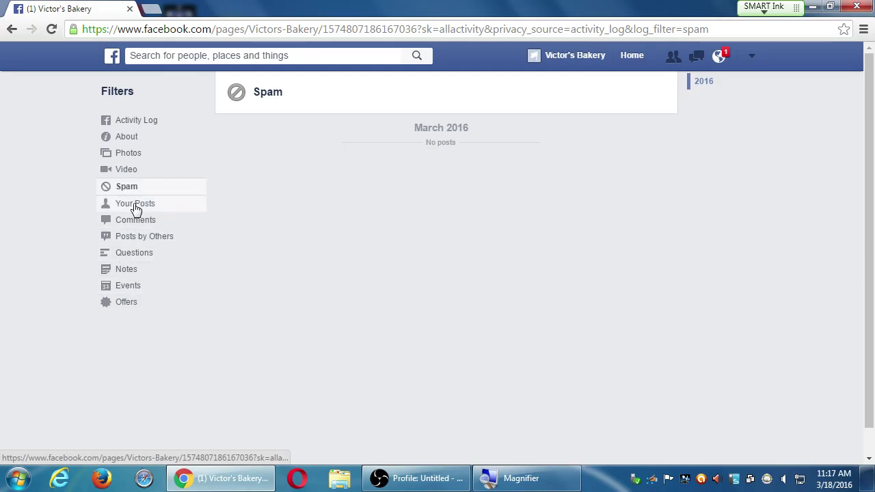